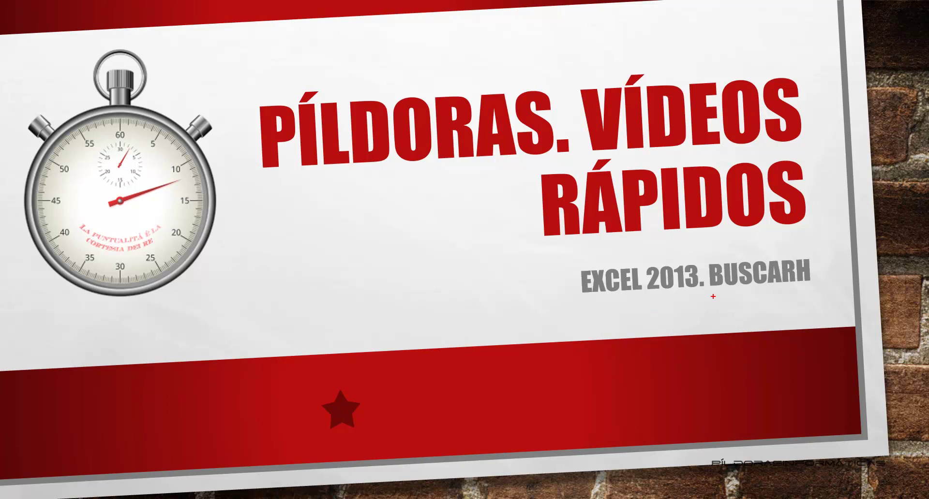
- Leave the title slide and bring up the Ventas sheet of monthly sales per salesperson
left_click_drag(713, 296, 814, 289)
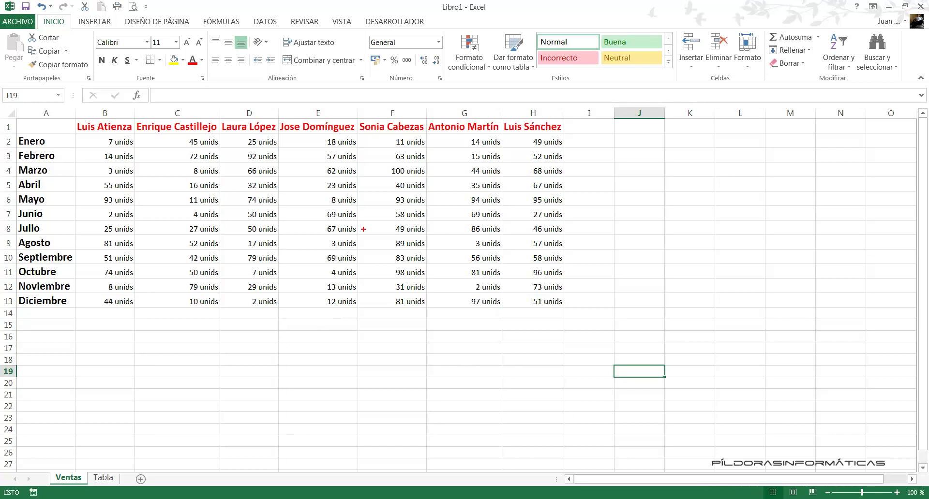
left_click_drag(282, 131, 354, 130)
left_click_drag(279, 175, 357, 192)
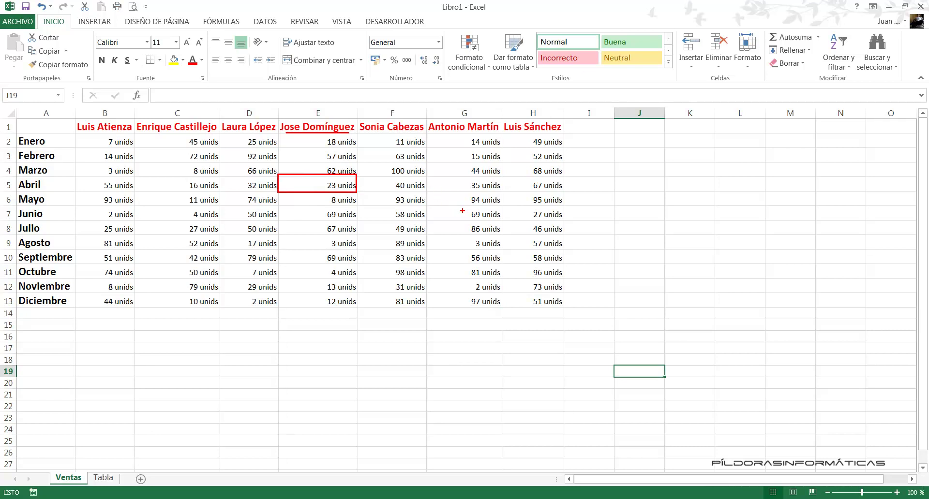
left_click_drag(502, 279, 566, 294)
left_click_drag(131, 203, 220, 223)
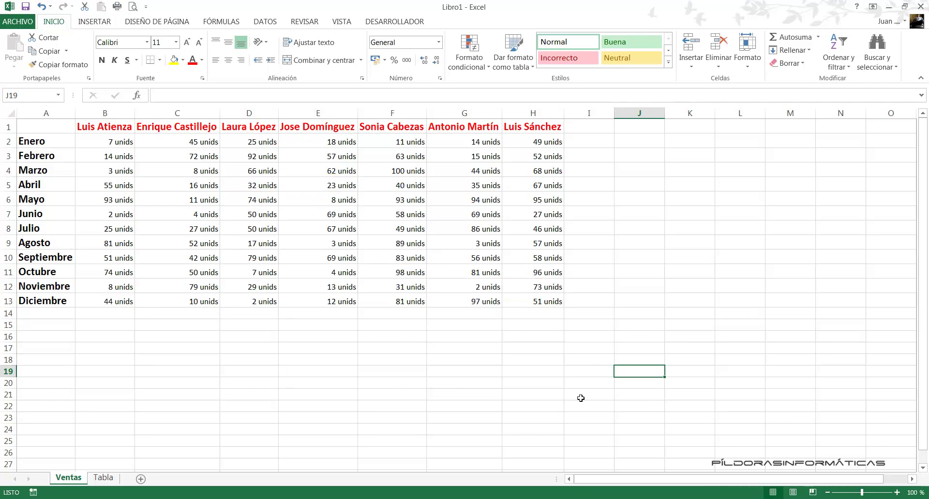
left_click(595, 360)
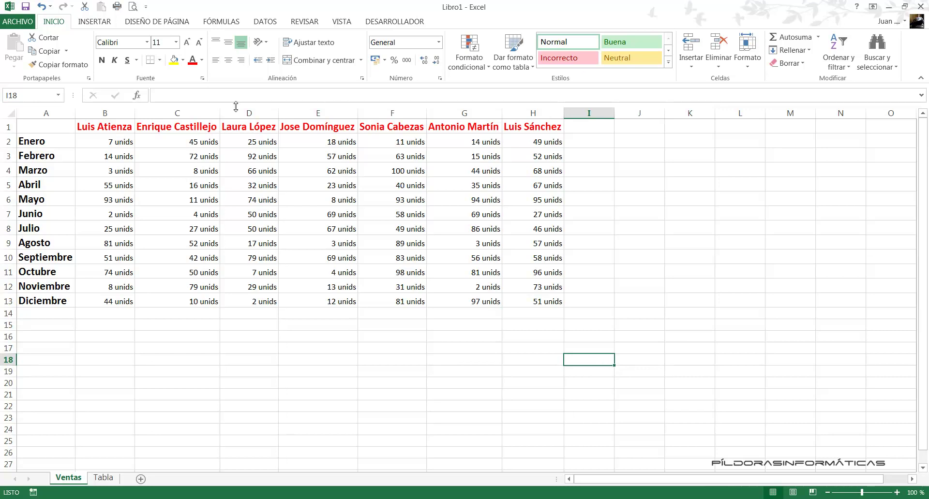
- Insert the BUSCARH function into I18 from the Todo category
left_click(138, 96)
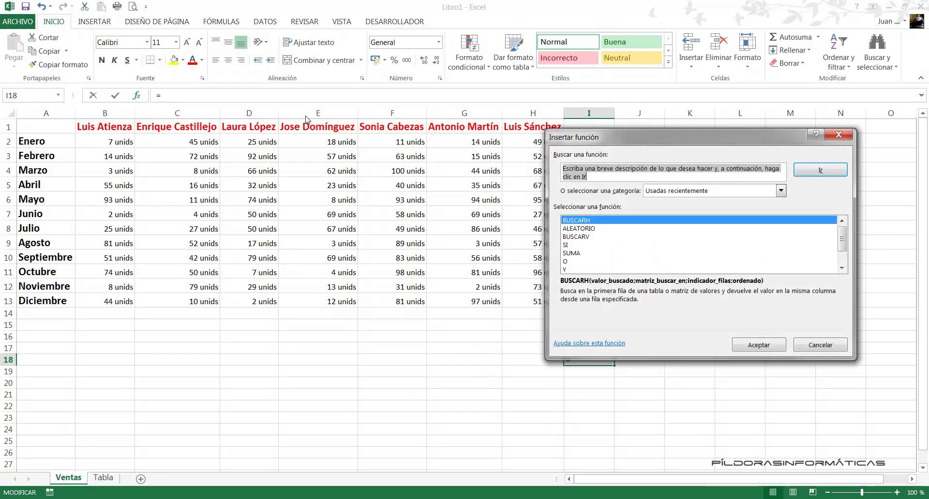
left_click(699, 191)
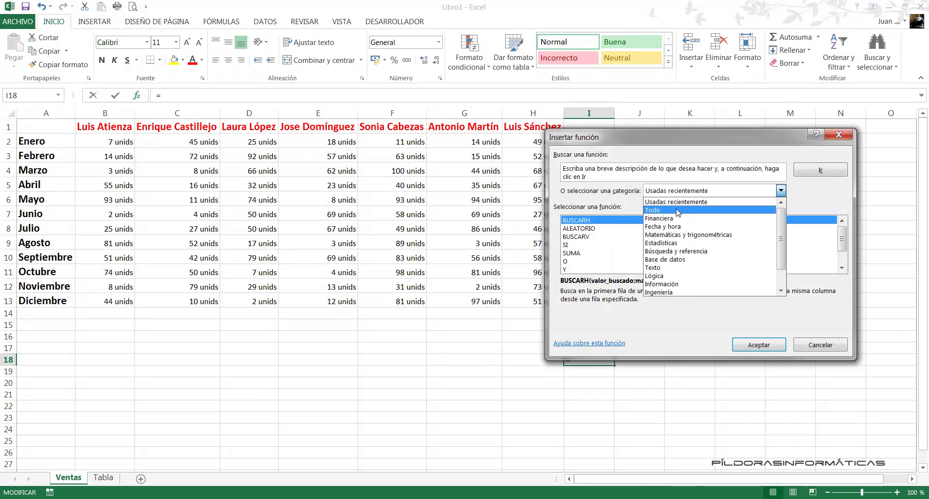
left_click(680, 210)
left_click(605, 237)
type("bu")
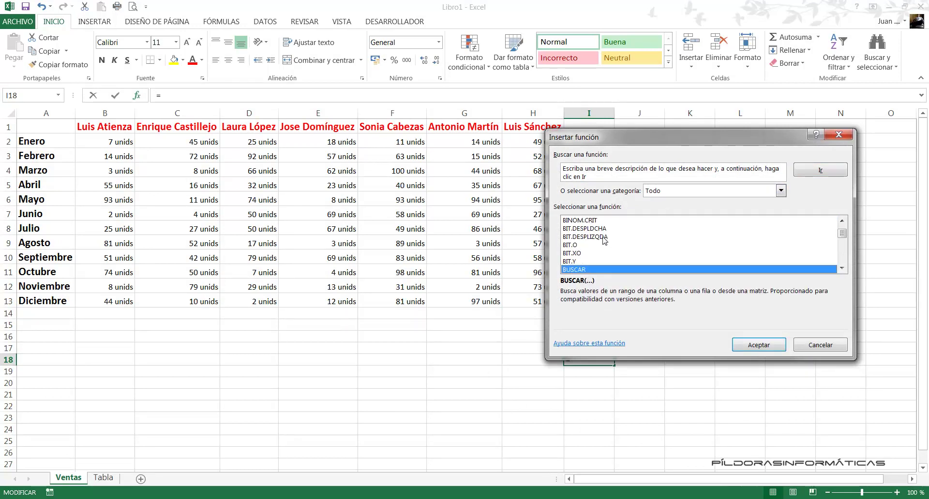
key("Down")
key("Down")
key("Down")
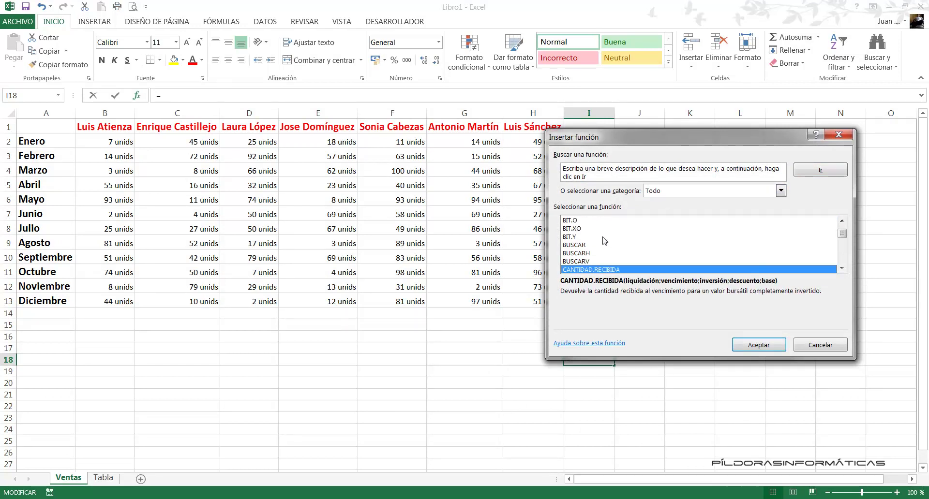
key("Up")
key("Up")
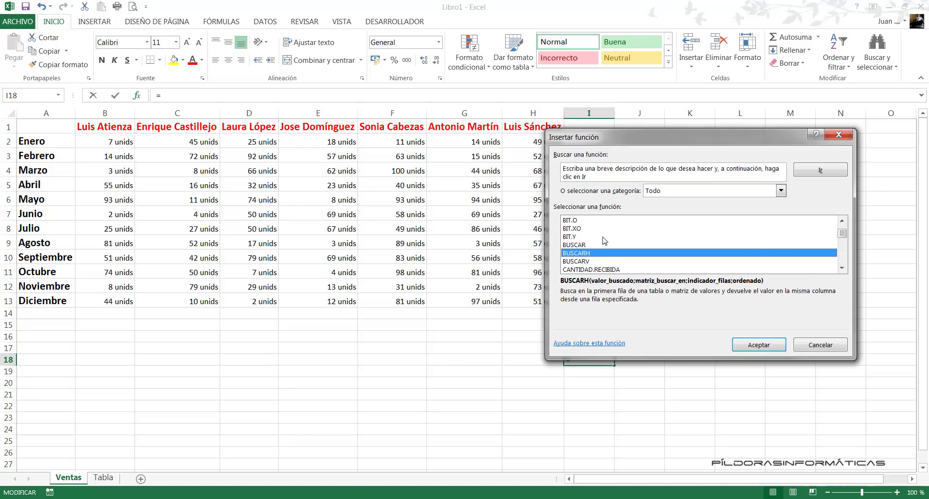
key("Return")
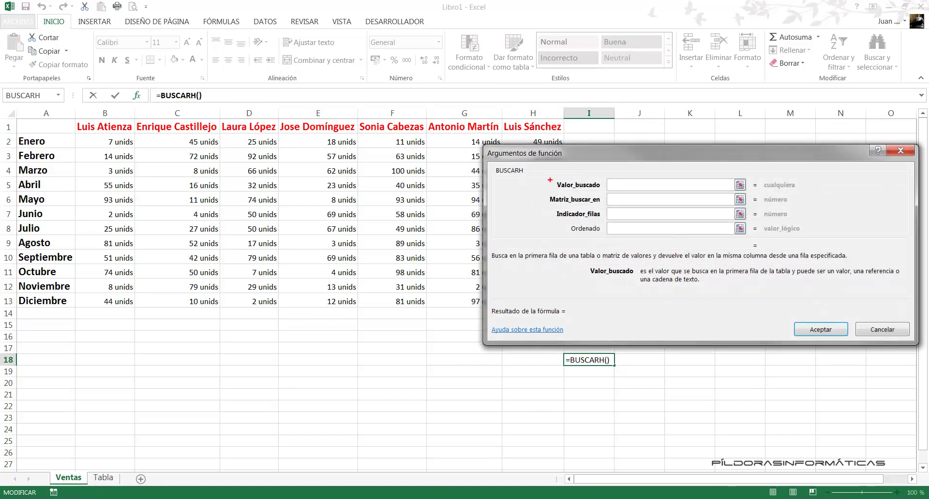
- Move the BUSCARH arguments window aside to uncover the sales data
left_click_drag(546, 173, 770, 223)
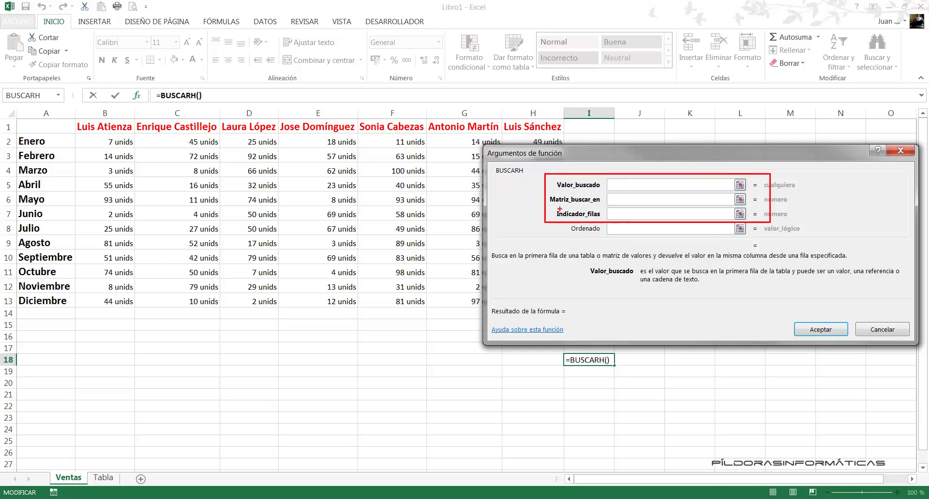
left_click_drag(466, 199, 541, 200)
left_click_drag(564, 237, 605, 237)
key("Escape")
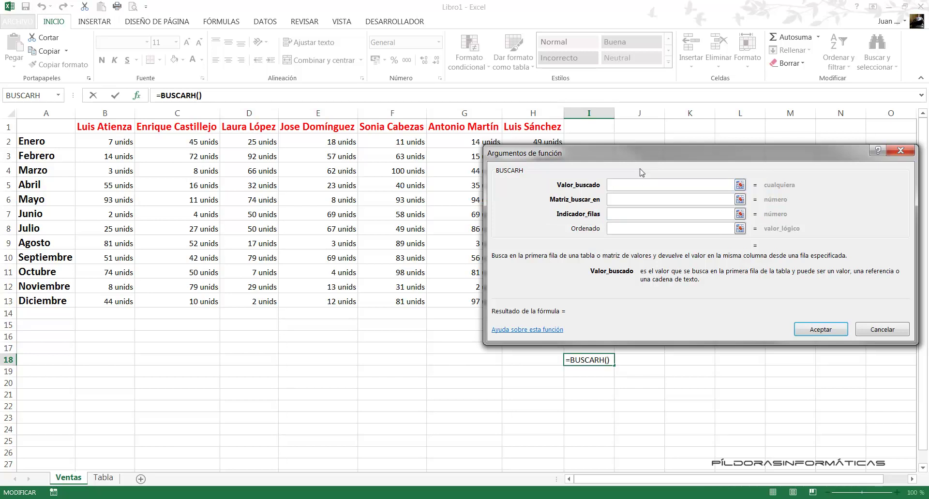
left_click_drag(641, 159, 663, 157)
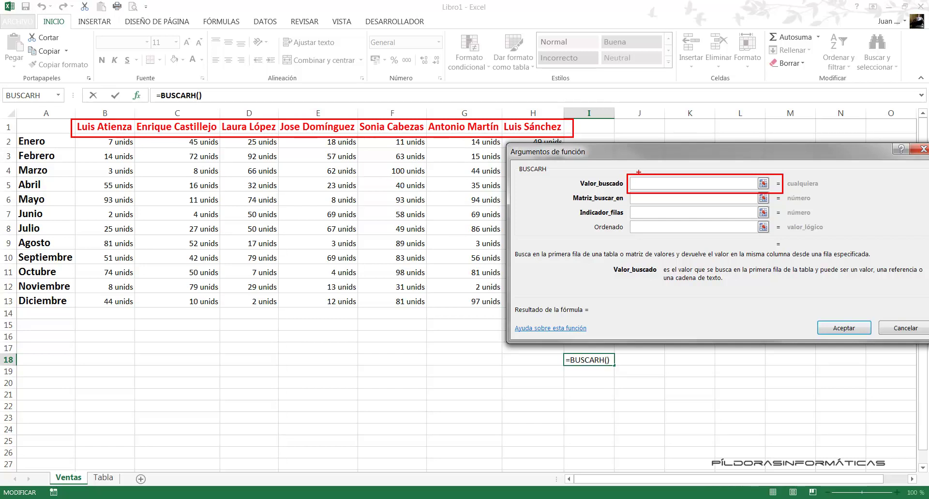
- Enter the column F salesperson's name as lookup value and A1:H13 as the table range
type("Sonia")
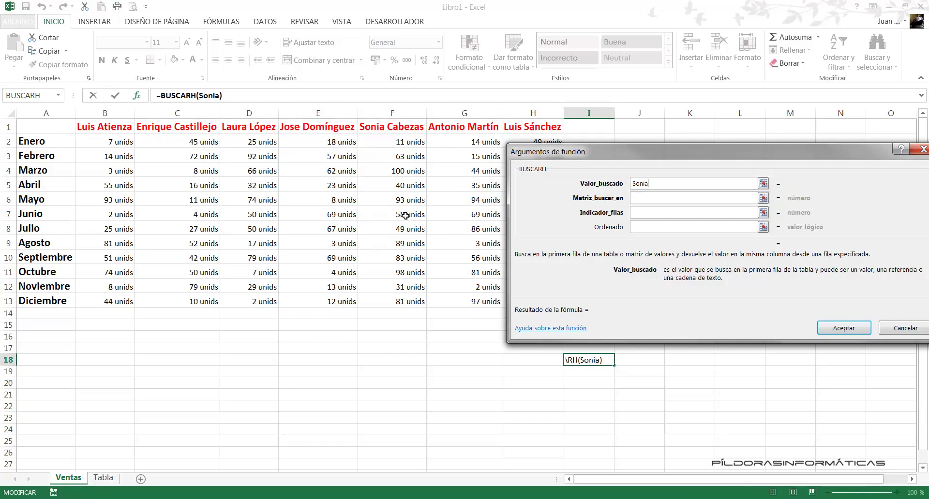
type(" Cabezas")
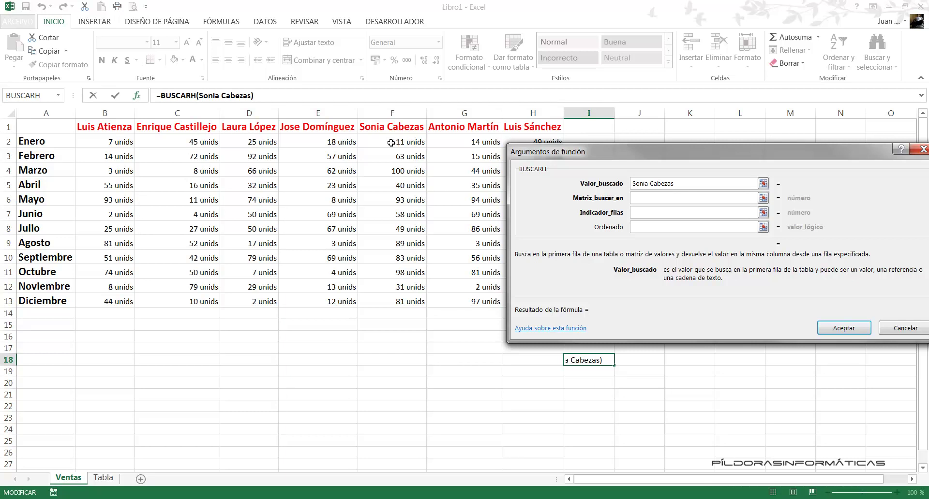
left_click(651, 199)
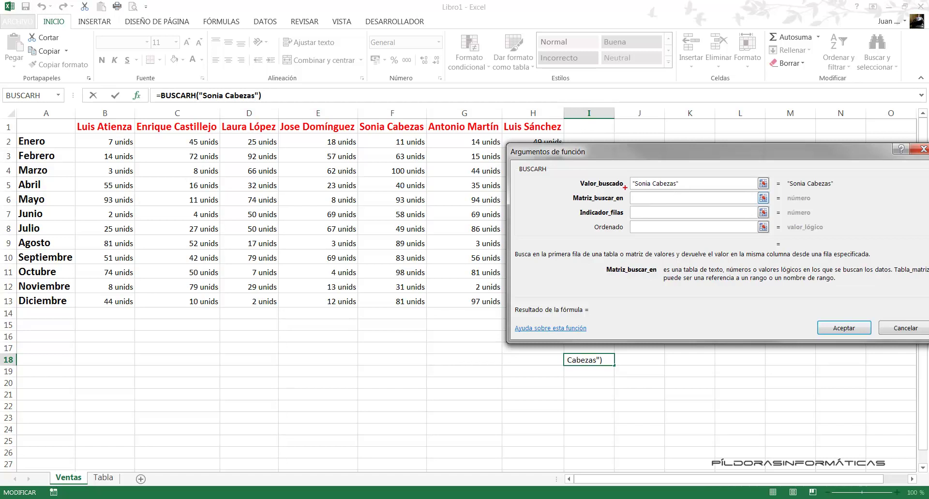
left_click_drag(572, 187, 778, 207)
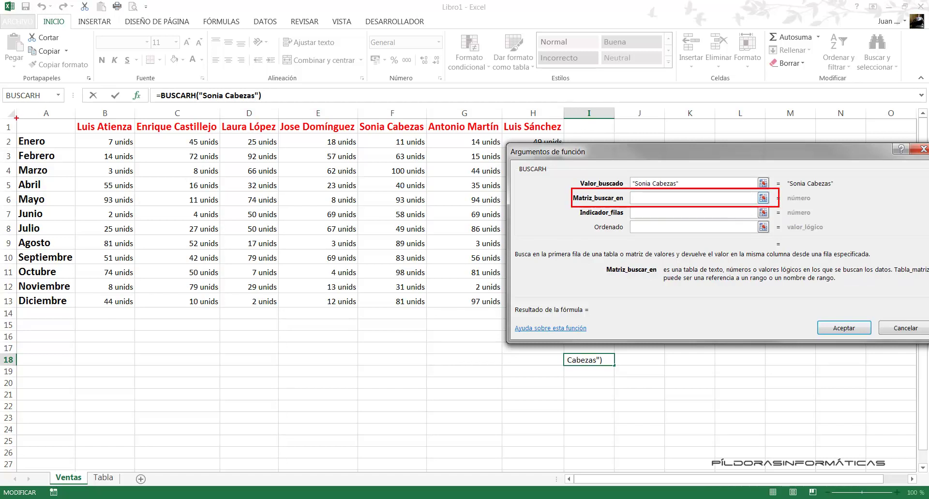
left_click_drag(16, 118, 569, 305)
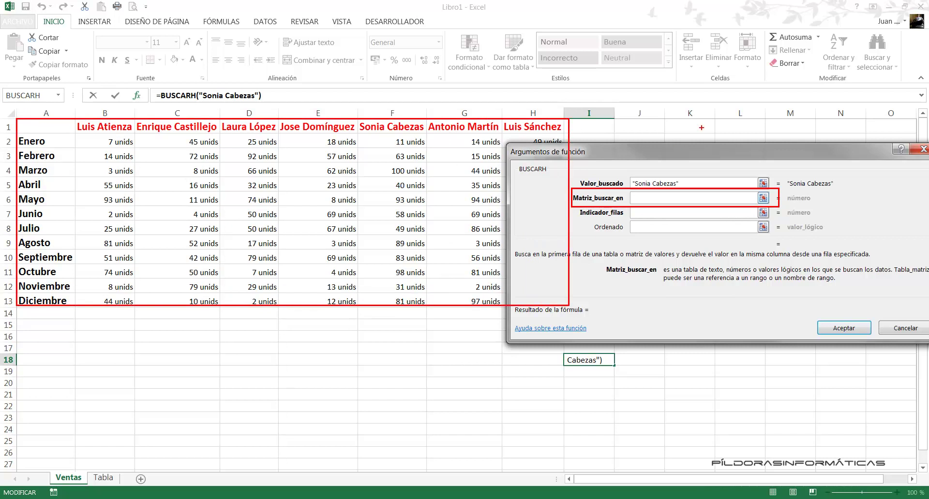
key("Escape")
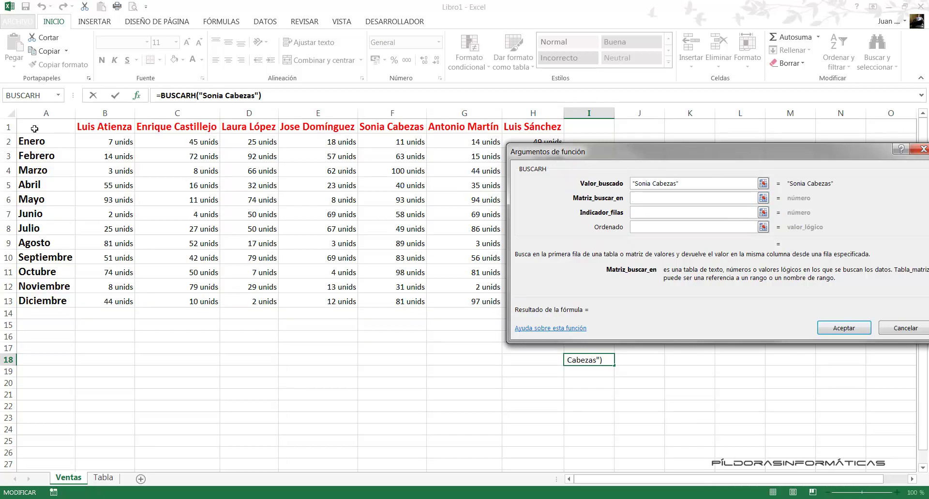
left_click_drag(35, 129, 557, 301)
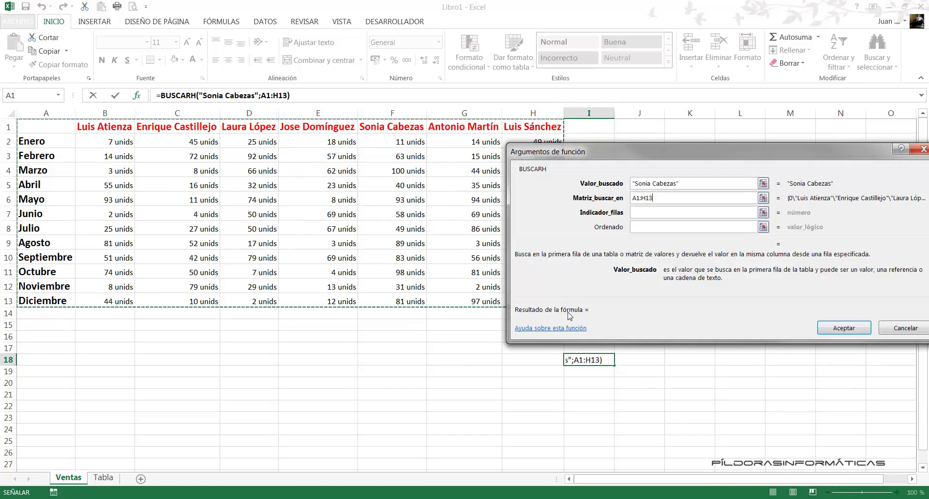
left_click(667, 214)
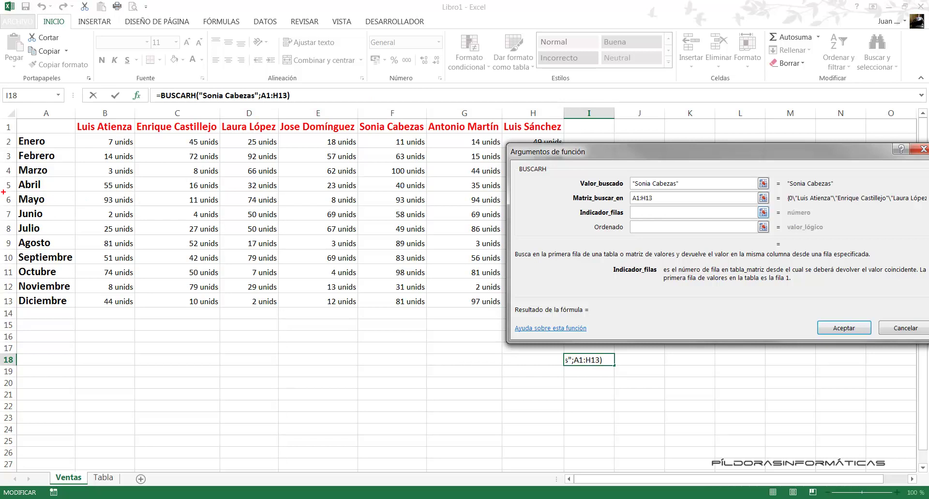
- Set the row number to 6 and Ordenado to 0 for exact match
left_click_drag(3, 192, 20, 204)
key("Escape")
type("6")
left_click(657, 228)
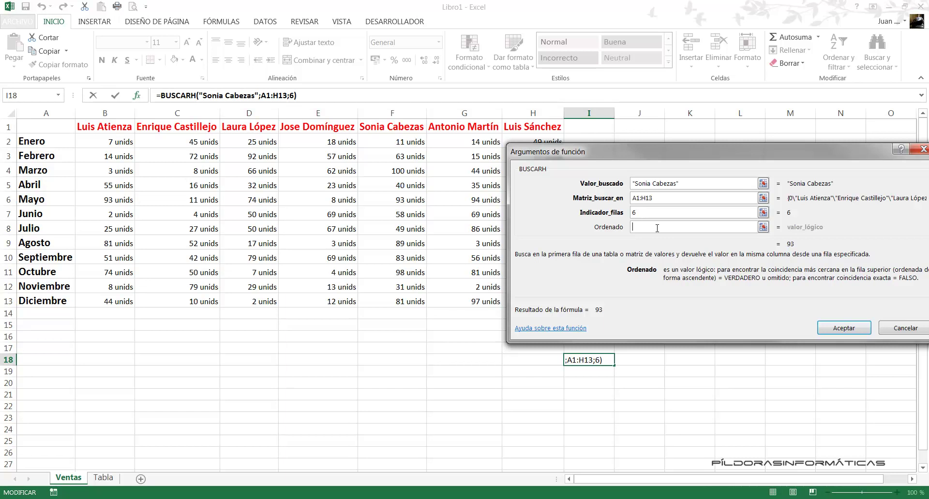
type("0")
- Highlight the lookup value and its row-1 header, then accept the formula returning 93
left_click_drag(659, 179, 722, 75)
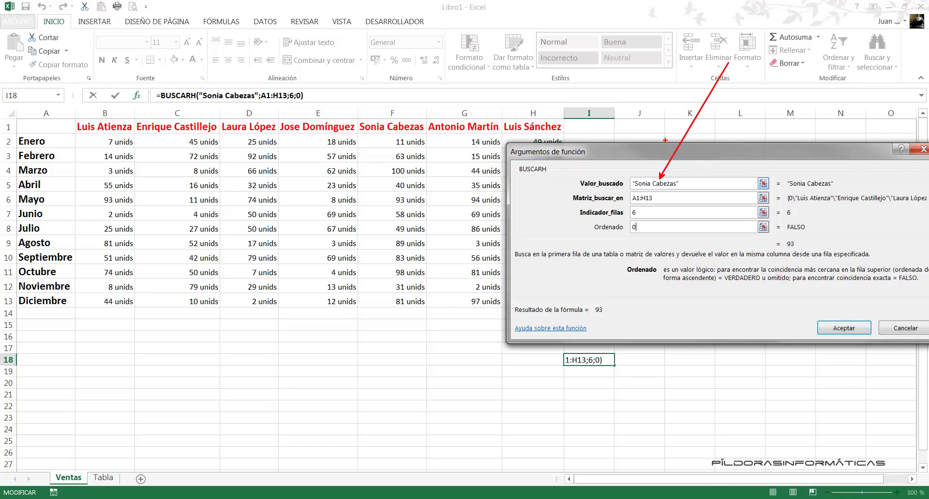
left_click_drag(628, 177, 679, 189)
mouse_move(371, 117)
left_mouse_down()
mouse_move(400, 131)
mouse_move(374, 138)
left_mouse_up()
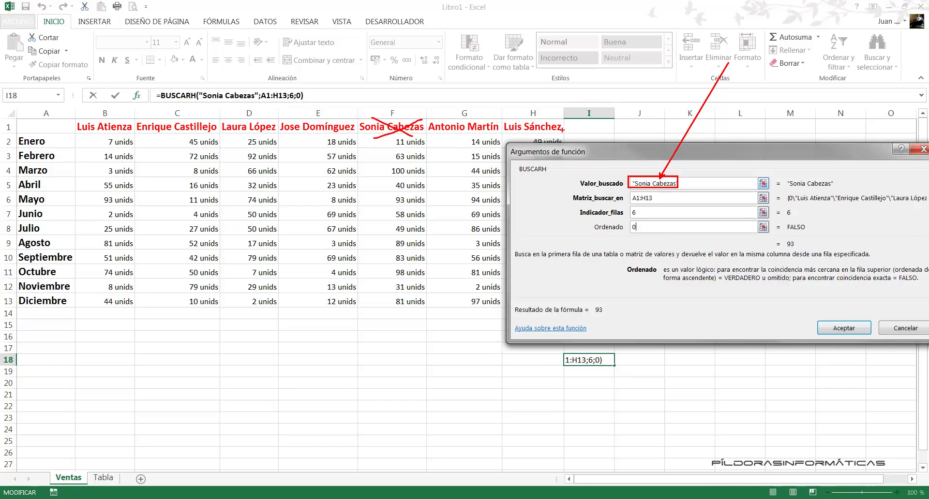
key("Escape")
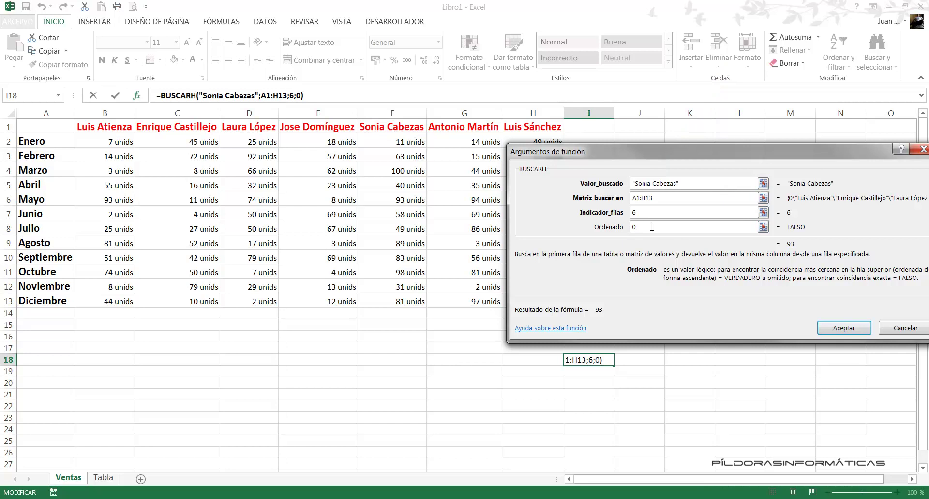
left_click(824, 329)
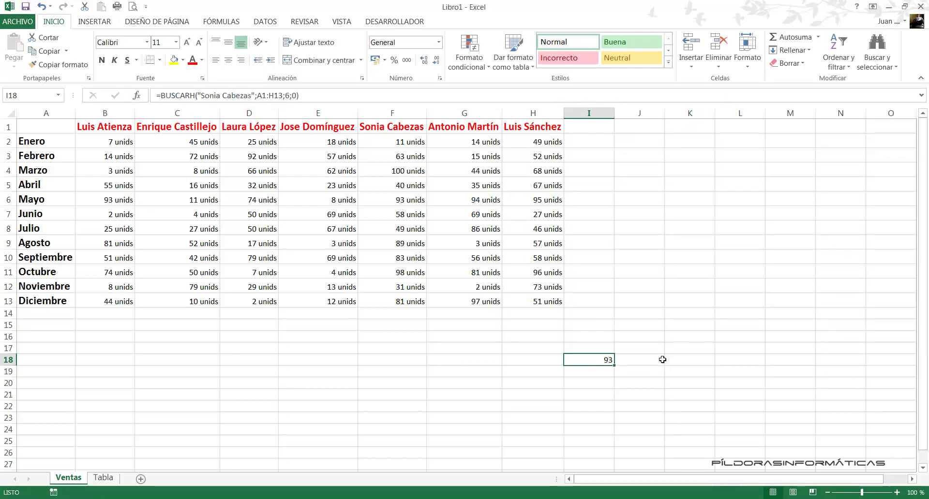
- Mark the 93 in I18 against the 93 in F6, then delete I18's formula
left_click_drag(554, 345, 629, 374)
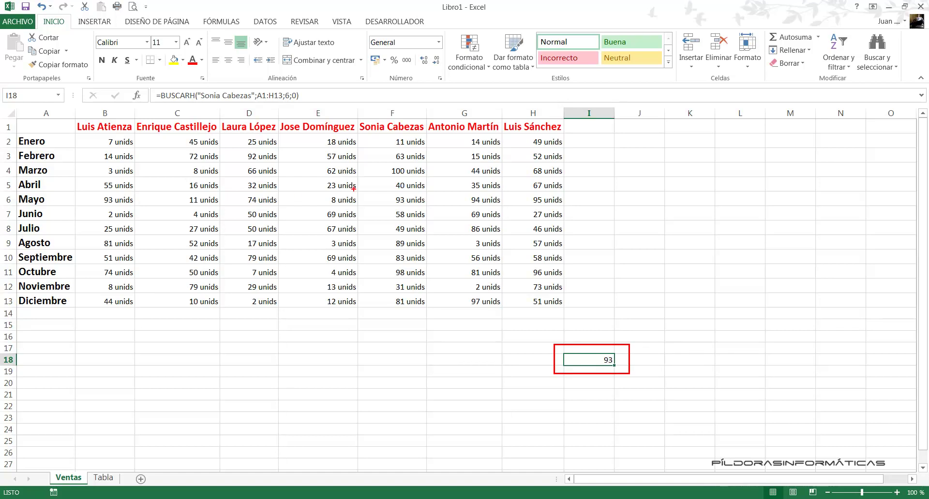
left_click_drag(354, 189, 433, 214)
key("Escape")
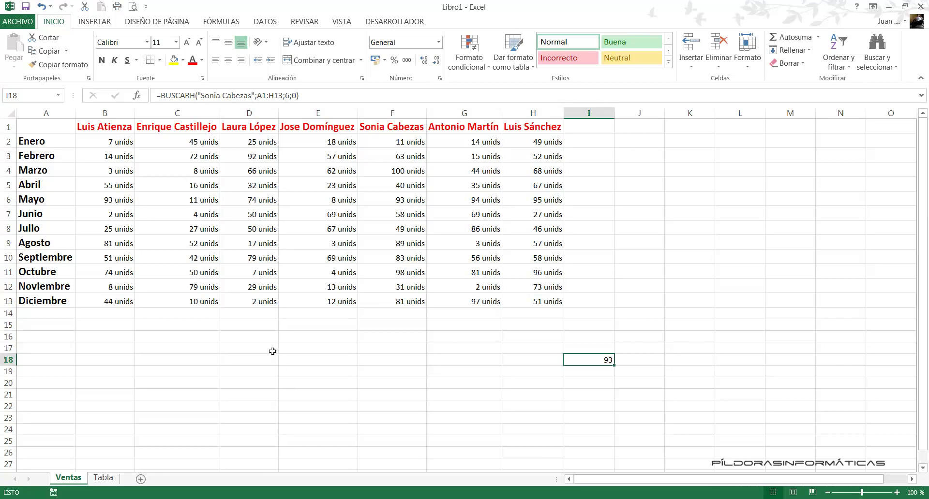
key("Delete")
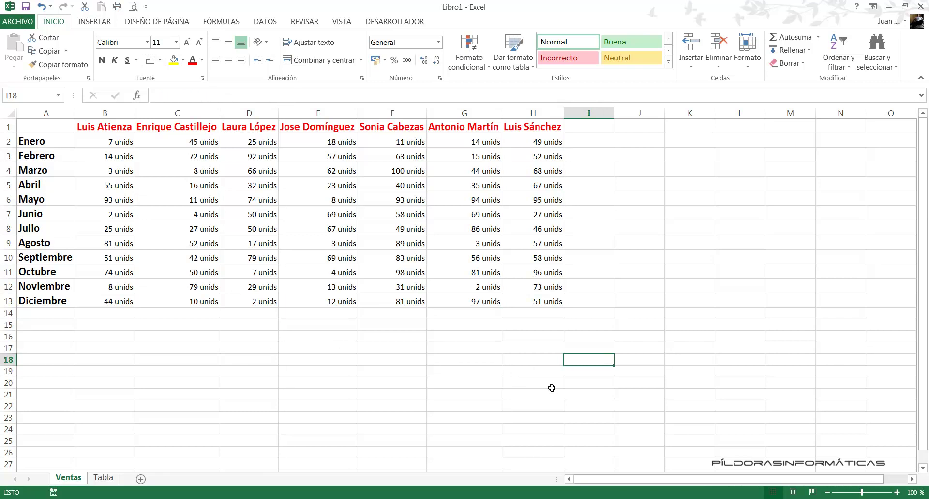
- Insert BUSCARH into I18 again from the recently used functions
left_click(137, 95)
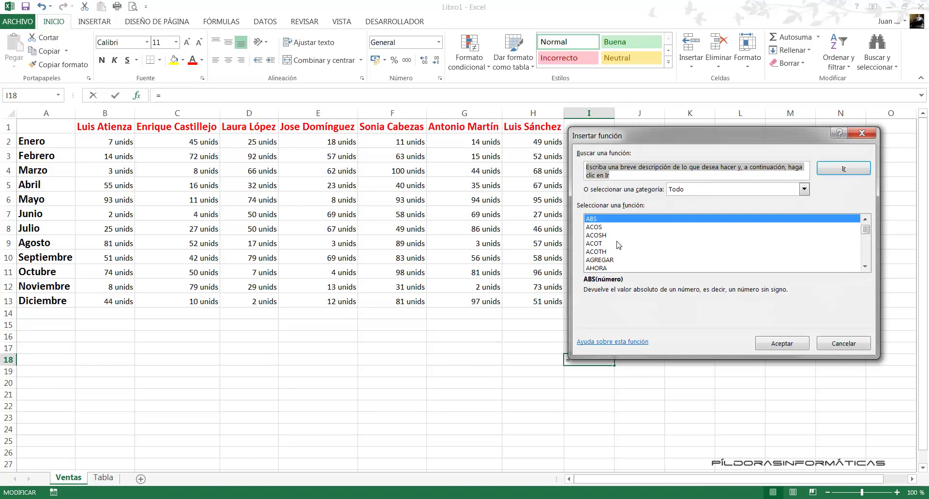
left_click(706, 190)
left_click(697, 196)
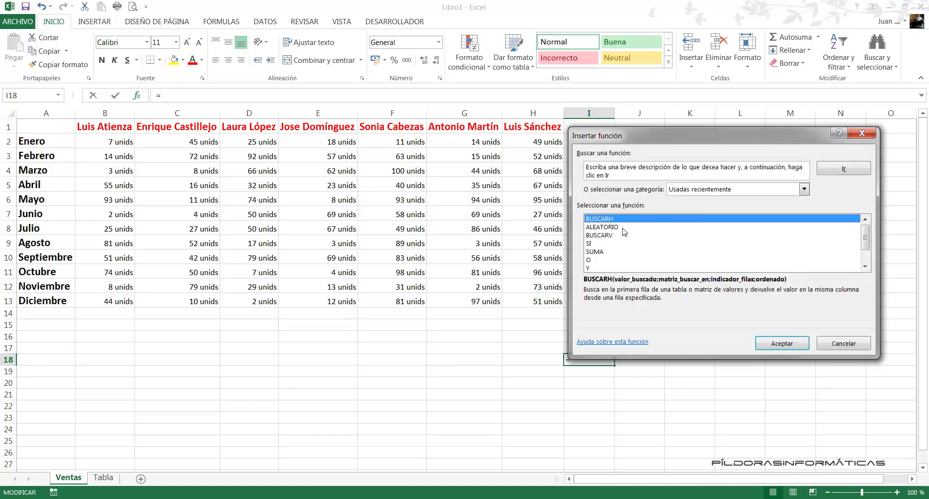
left_click(772, 343)
left_click_drag(659, 160, 642, 165)
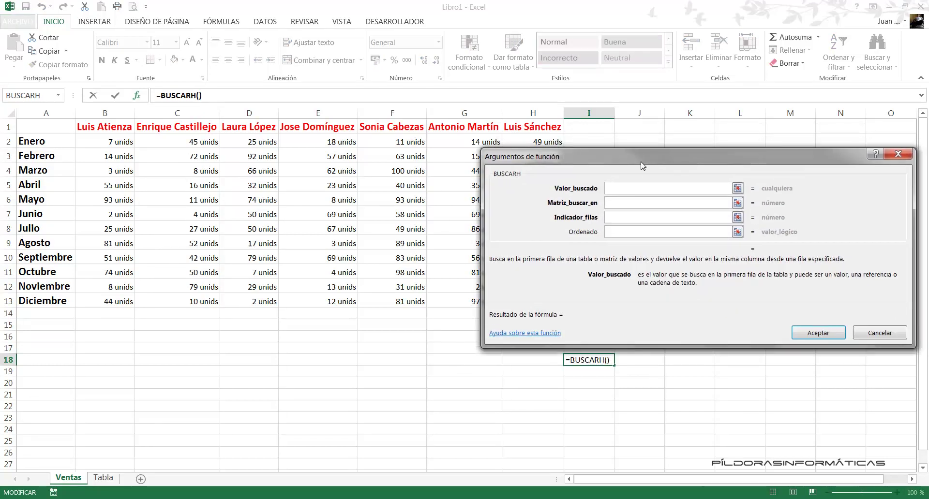
- Look up the second salesperson in A1:H13 with row 12 and exact match 0, giving 79
type("Enrique")
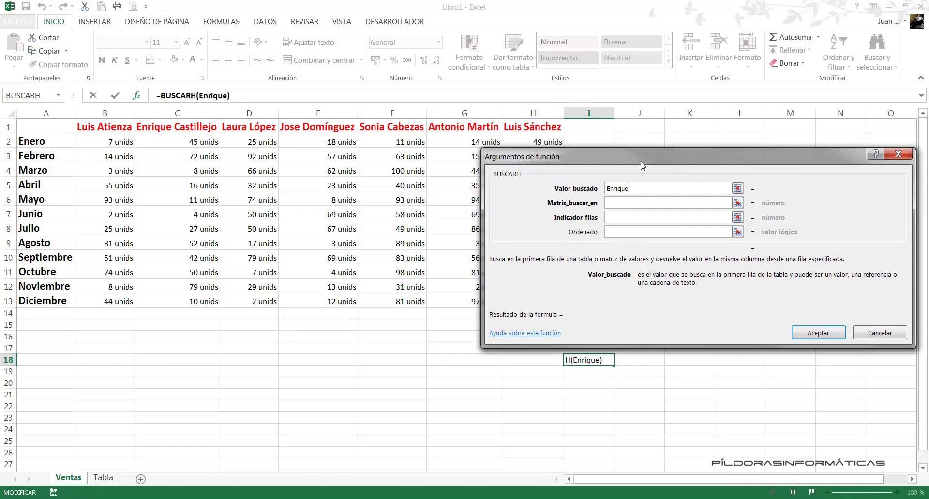
type(" castillejo")
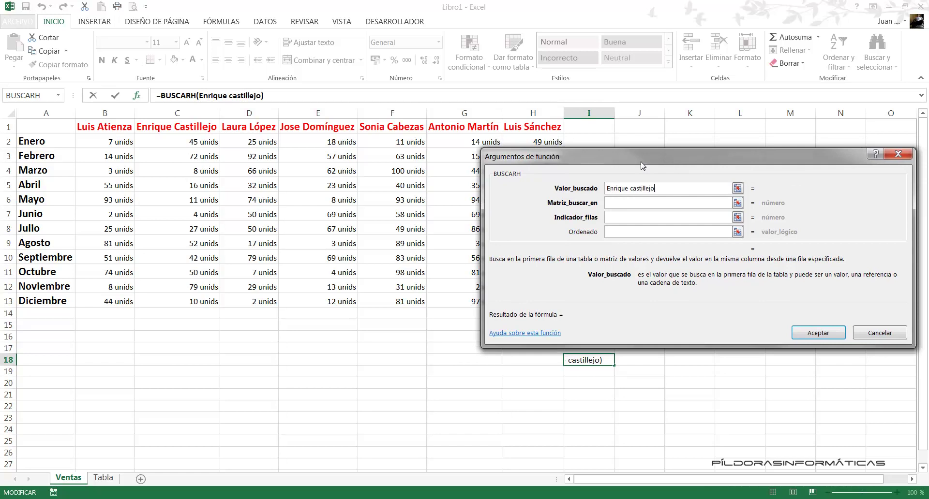
left_click(638, 200)
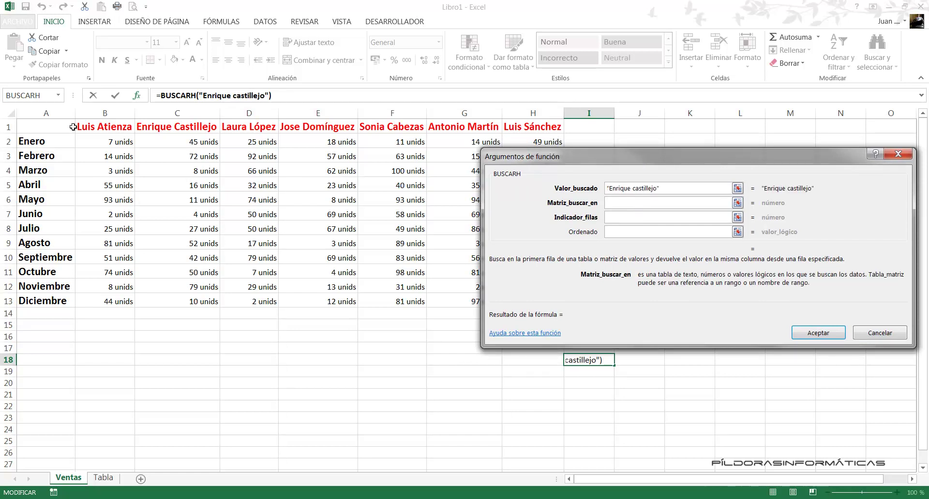
left_click_drag(73, 127, 518, 302)
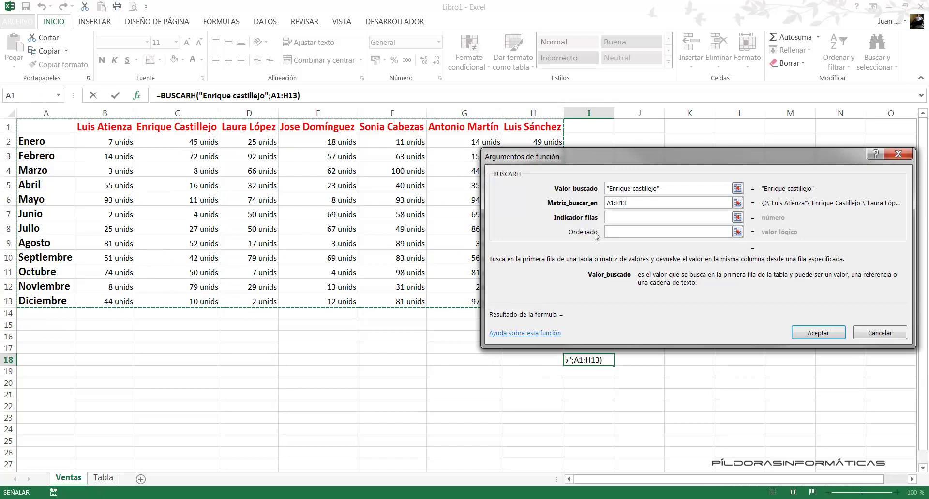
key("Tab")
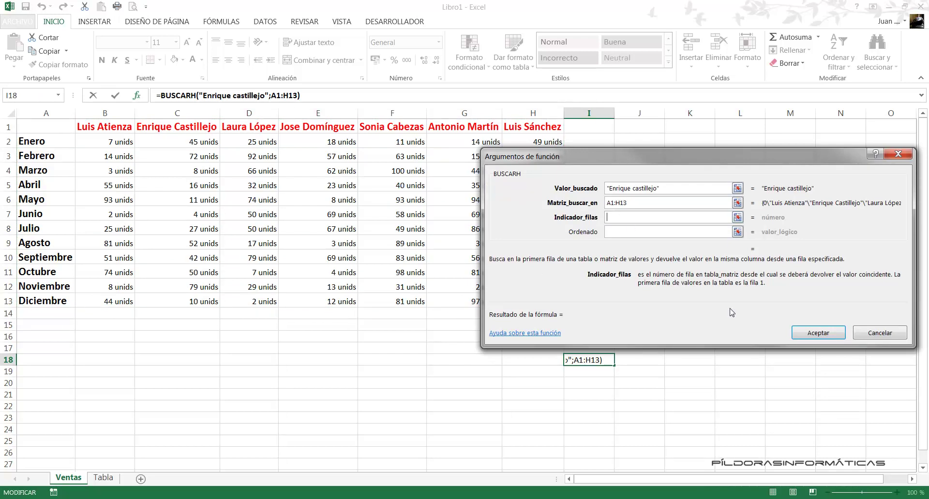
type("12")
left_click(667, 232)
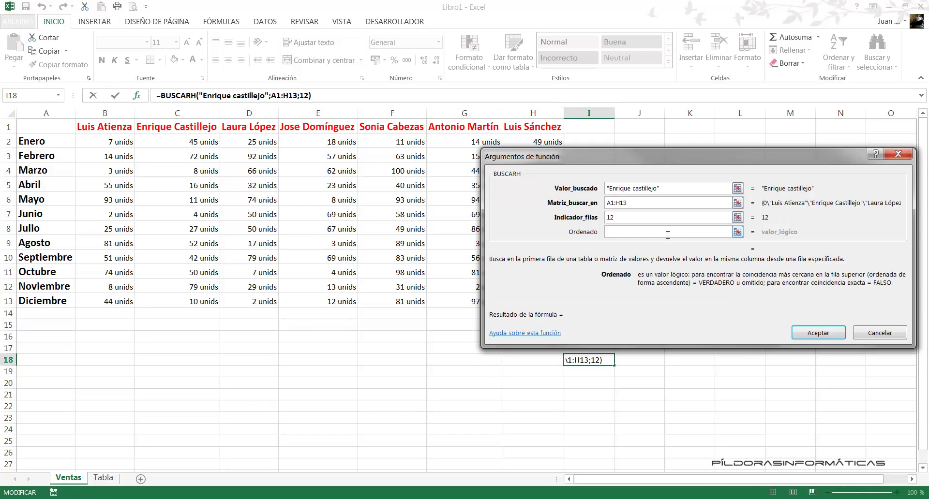
type(";0")
left_click(808, 333)
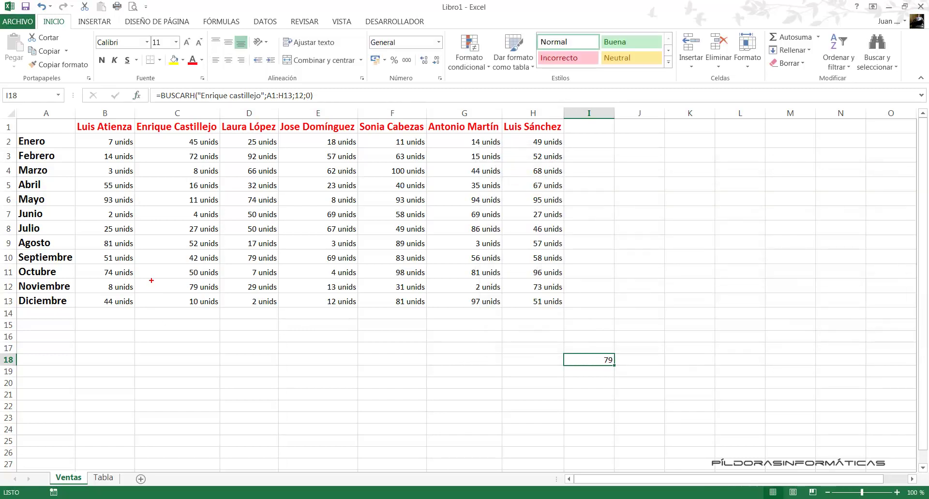
left_click_drag(137, 277, 218, 295)
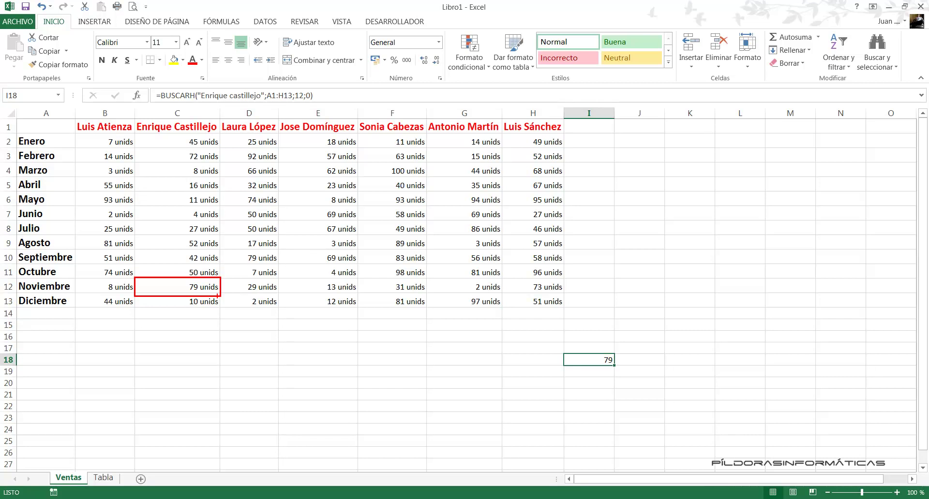
key("Escape")
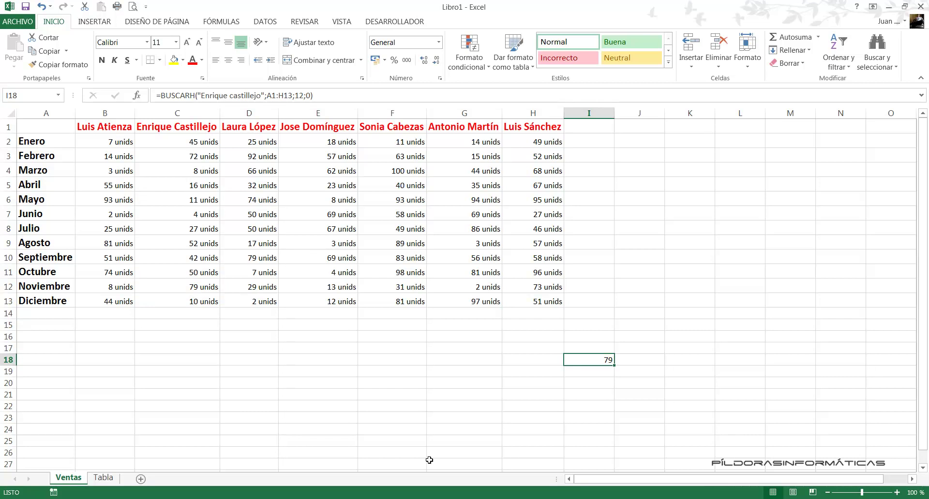
- On the zoomed-in Tabla sheet, check C3 and B4, then start a function in C4
left_click(115, 480)
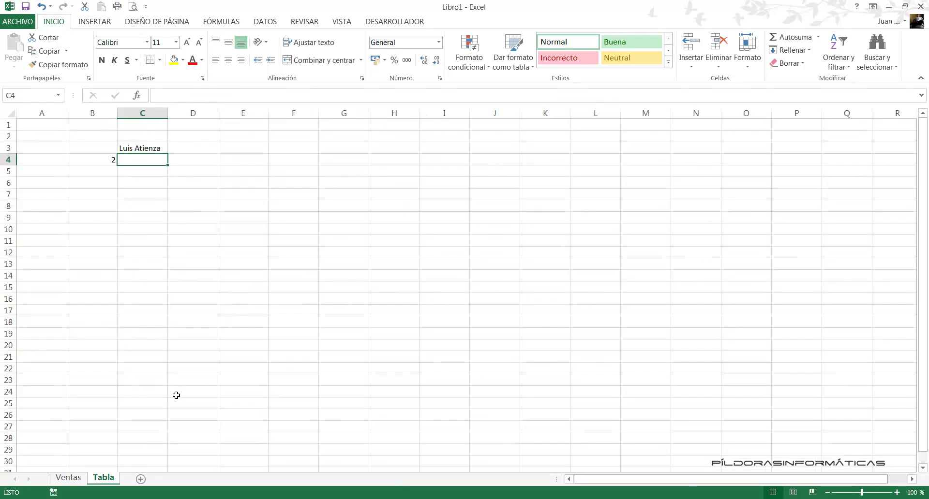
left_click_drag(862, 494, 872, 493)
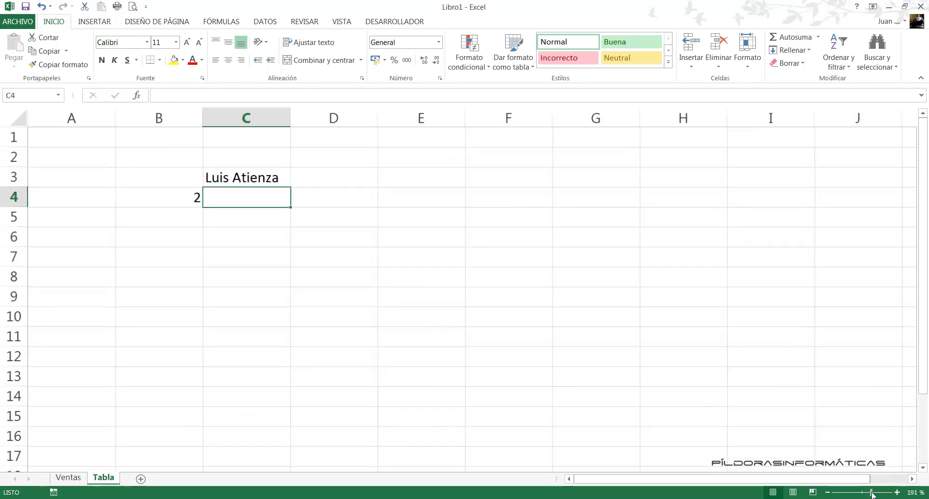
left_click(271, 192)
left_click(222, 210)
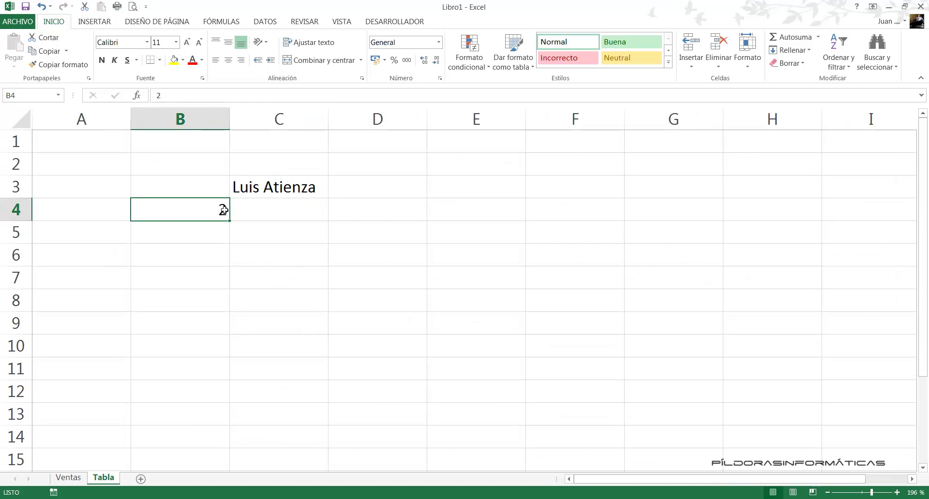
left_click(267, 212)
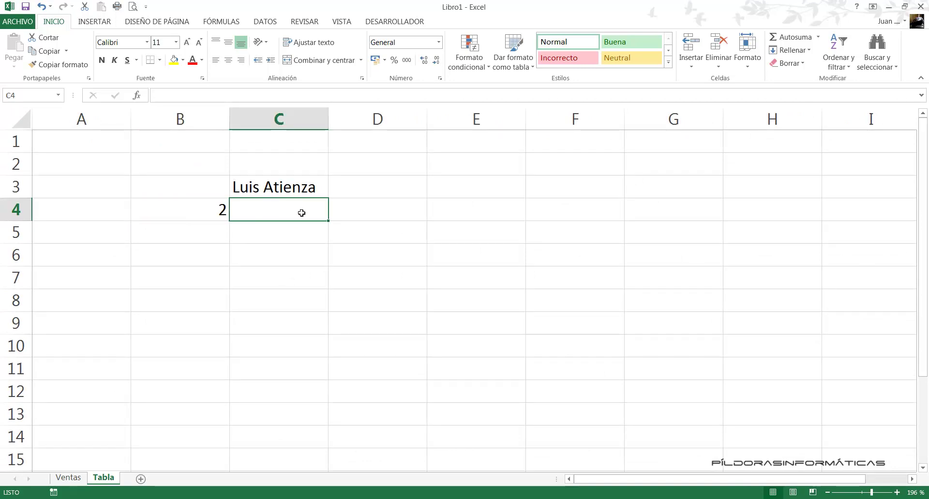
left_click(140, 95)
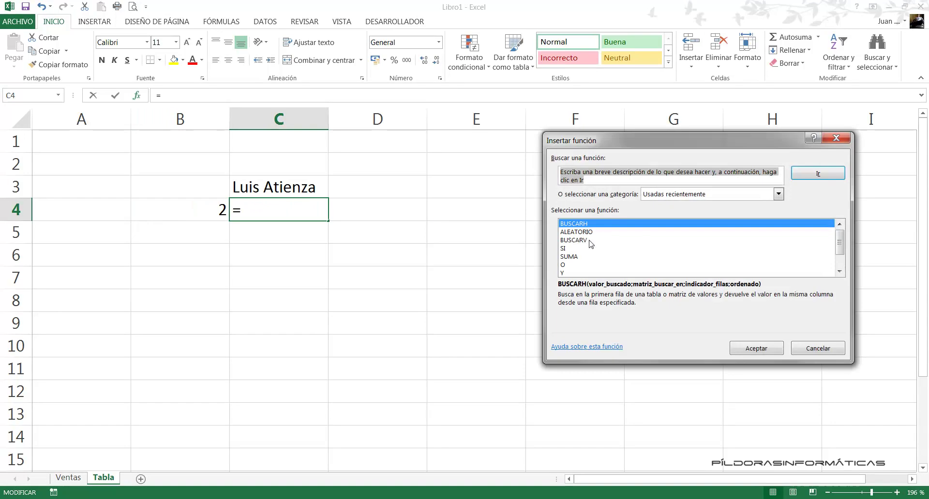
- Build =BUSCARH(C3;Ventas!A1:H13;B4;0) in C4, returning 7
left_click(755, 346)
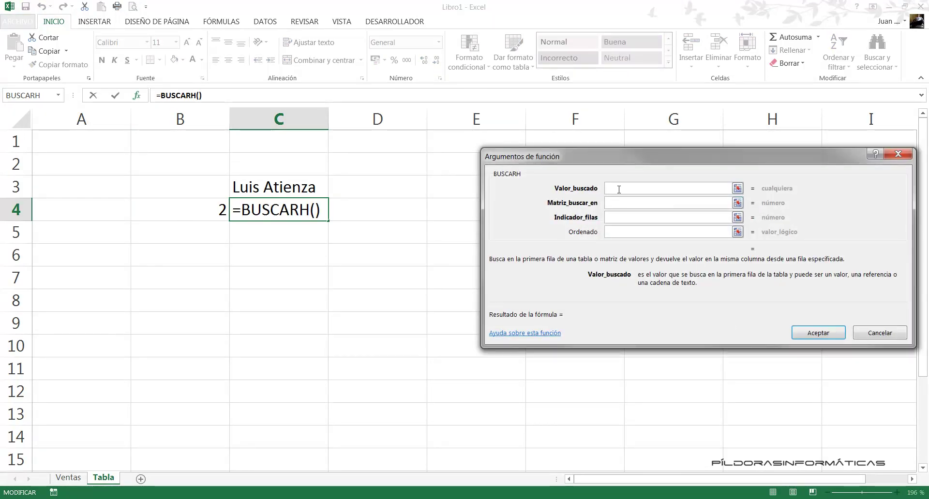
left_click(288, 186)
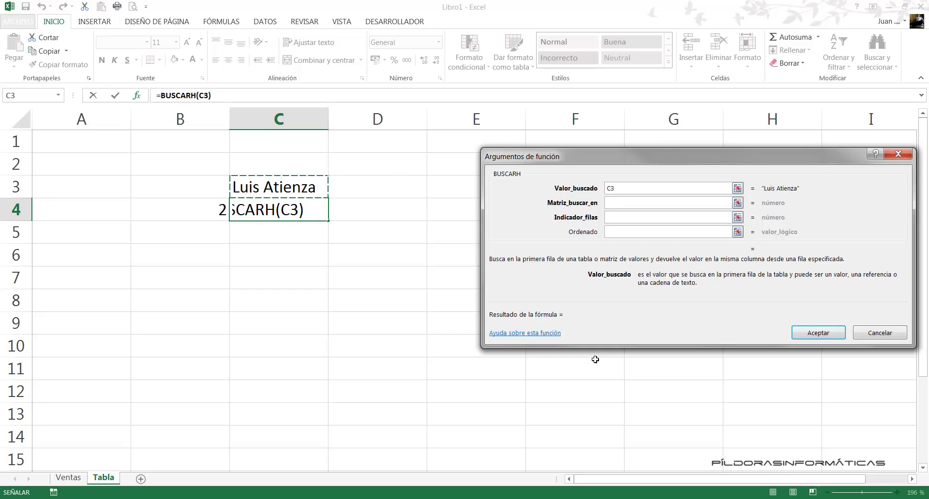
left_click(673, 202)
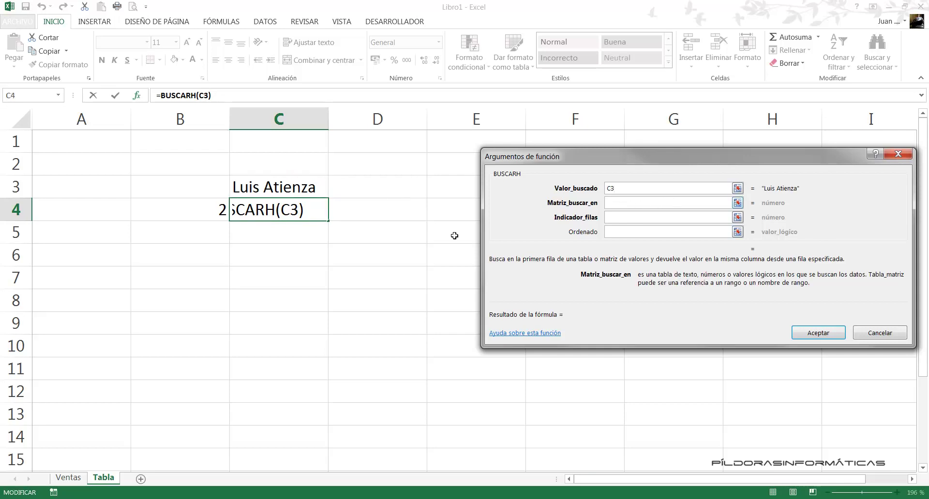
left_click(68, 477)
mouse_move(46, 127)
left_mouse_down()
mouse_move(546, 288)
mouse_move(542, 301)
left_mouse_up()
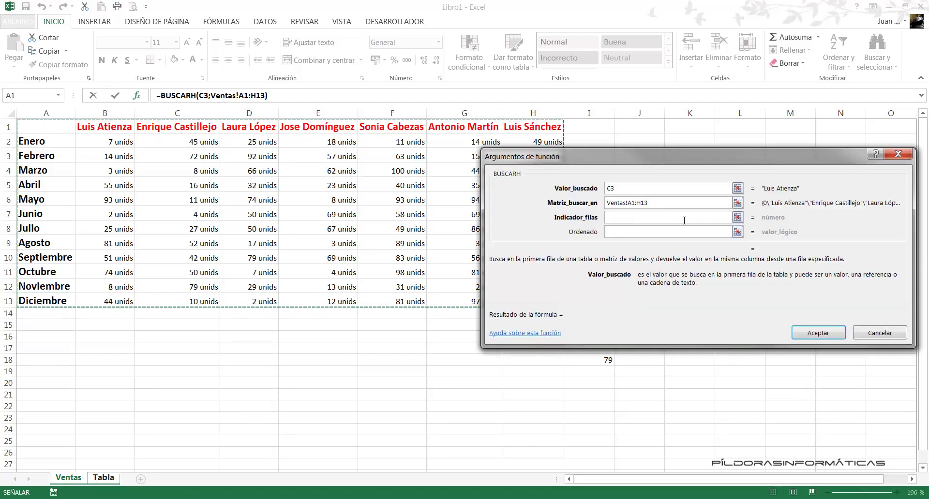
left_click(710, 219)
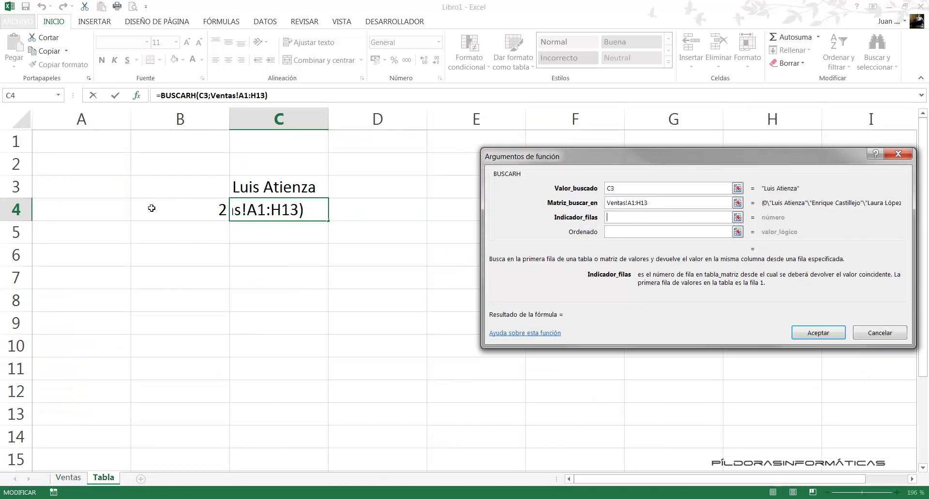
left_click(166, 211)
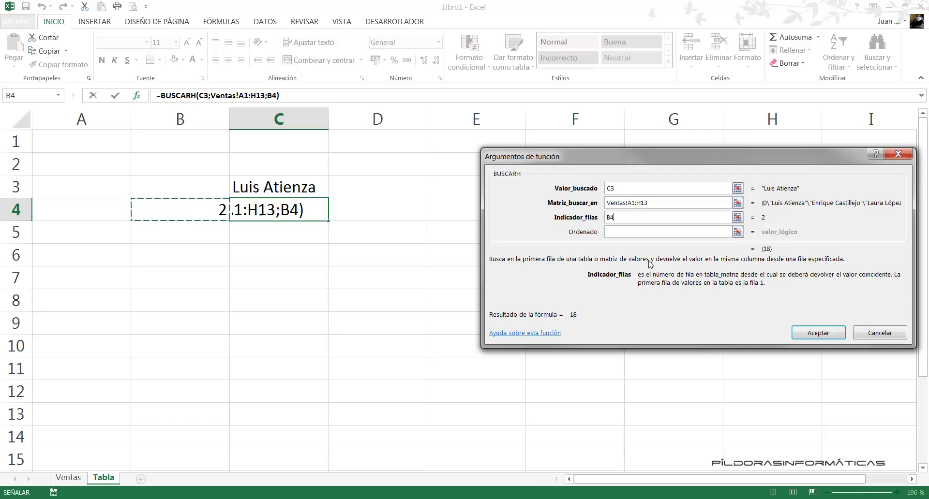
left_click(645, 233)
type("0")
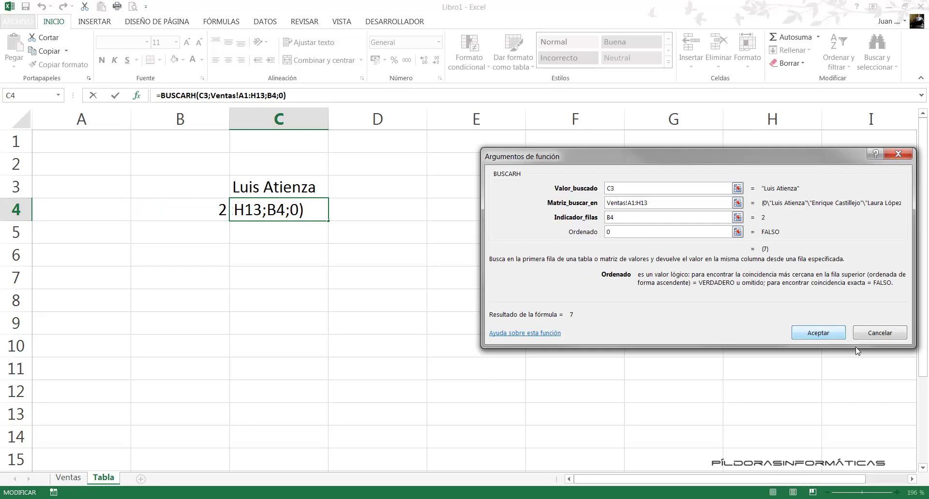
left_click(805, 333)
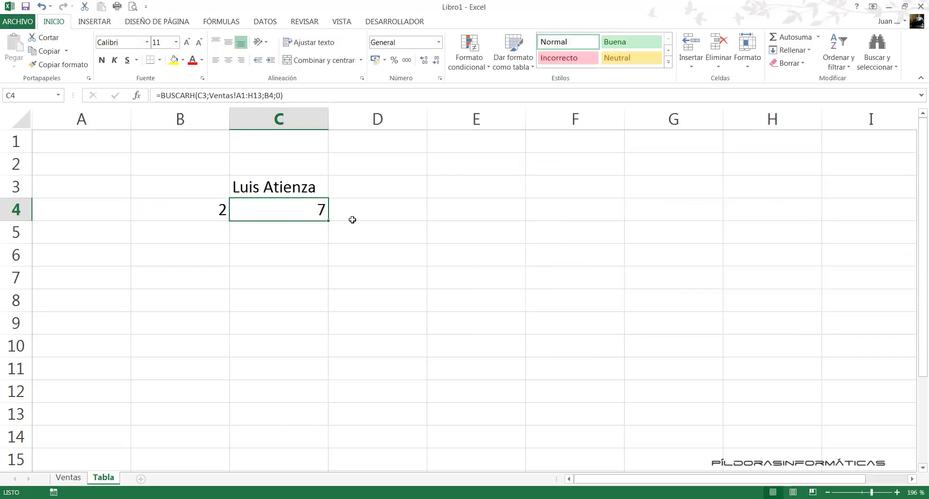
left_click(68, 478)
left_click(106, 144)
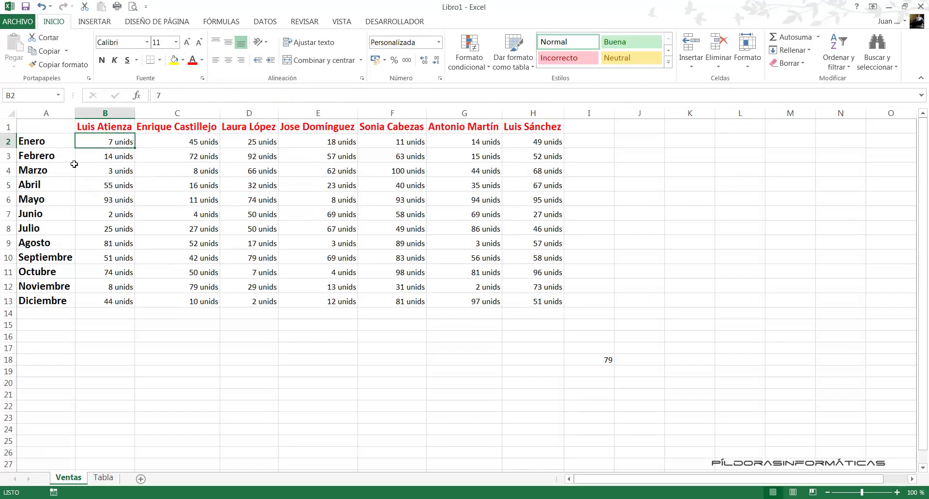
left_click(104, 478)
left_click(280, 186)
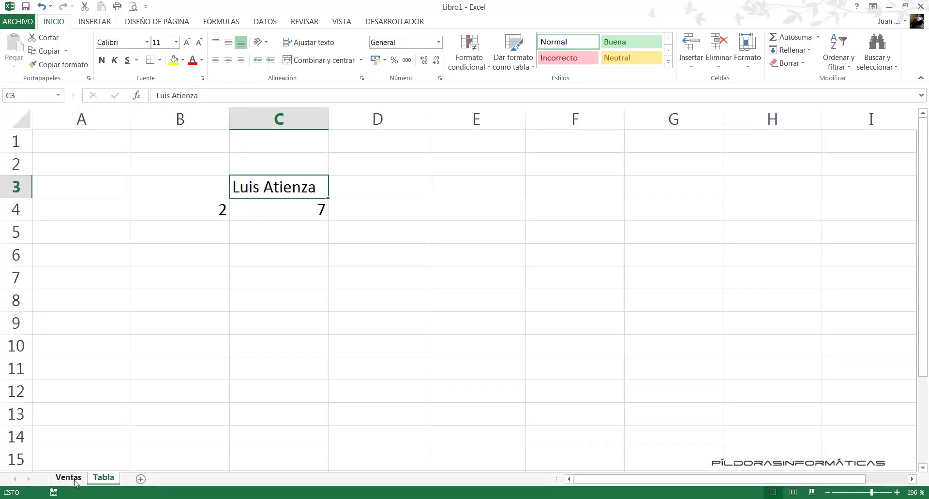
left_click(68, 478)
left_click(467, 128)
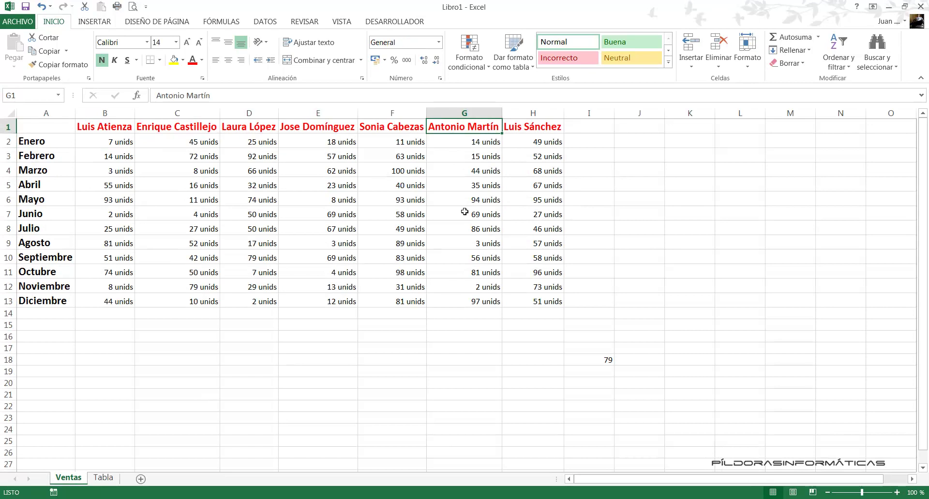
left_click(471, 172)
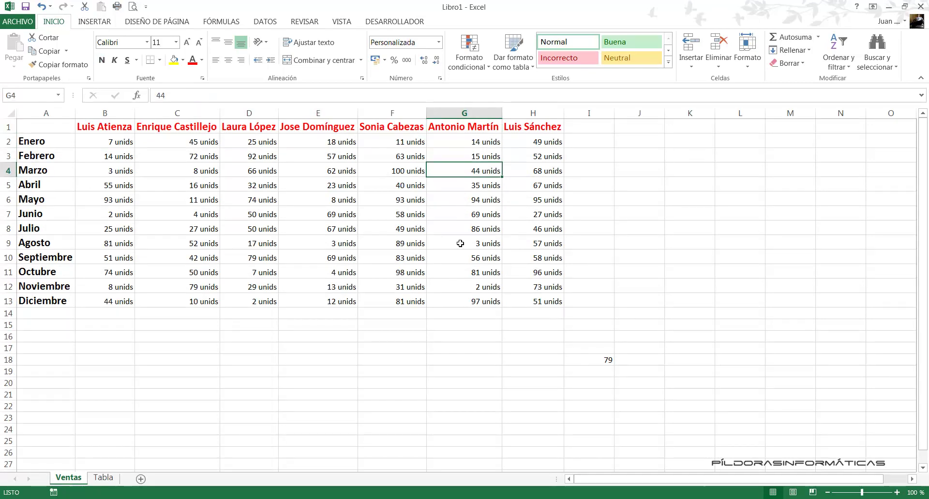
left_click(103, 478)
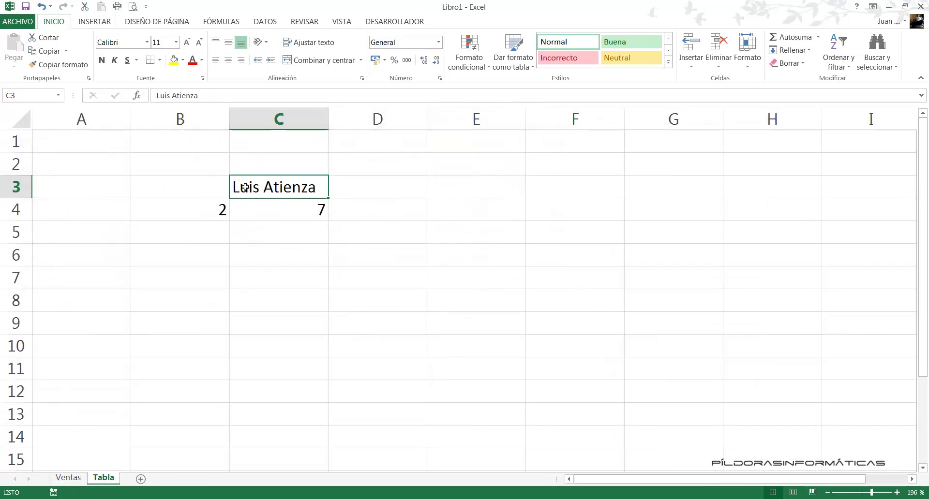
- Put the column G salesperson's name in C3 and 4 in B4, then check 44 on Ventas
type("Antonio Ma")
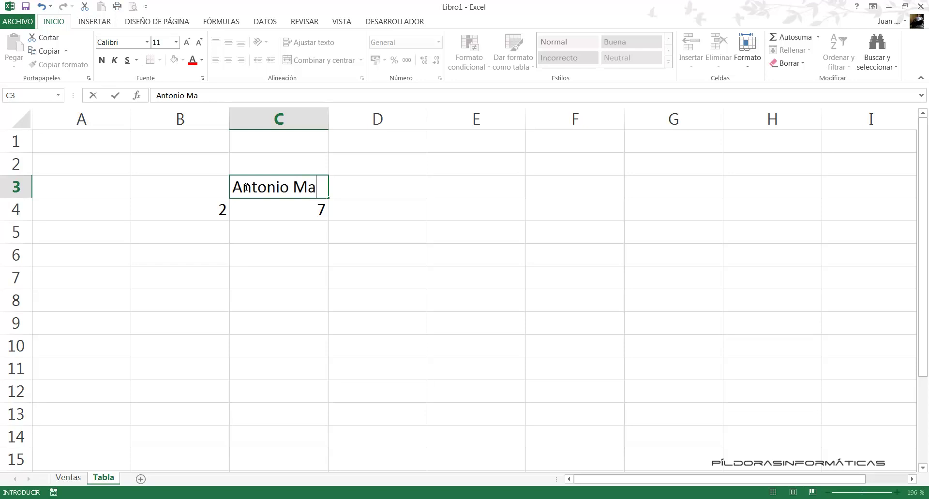
type("rtín")
key("Return")
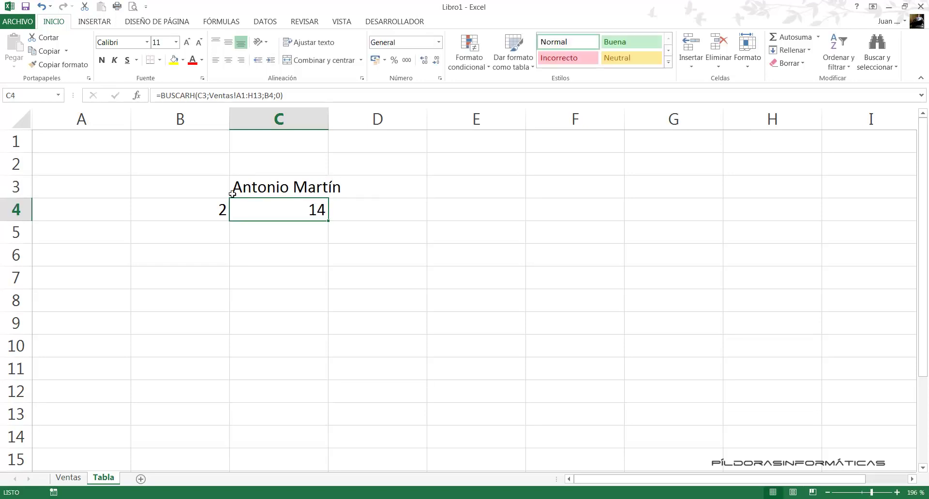
left_click(209, 209)
type("3")
key("BackSpace")
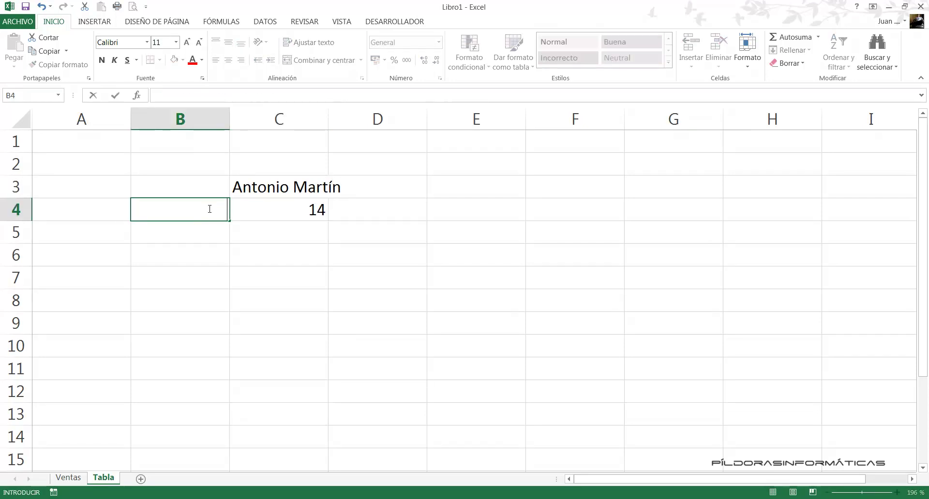
type("4")
key("Return")
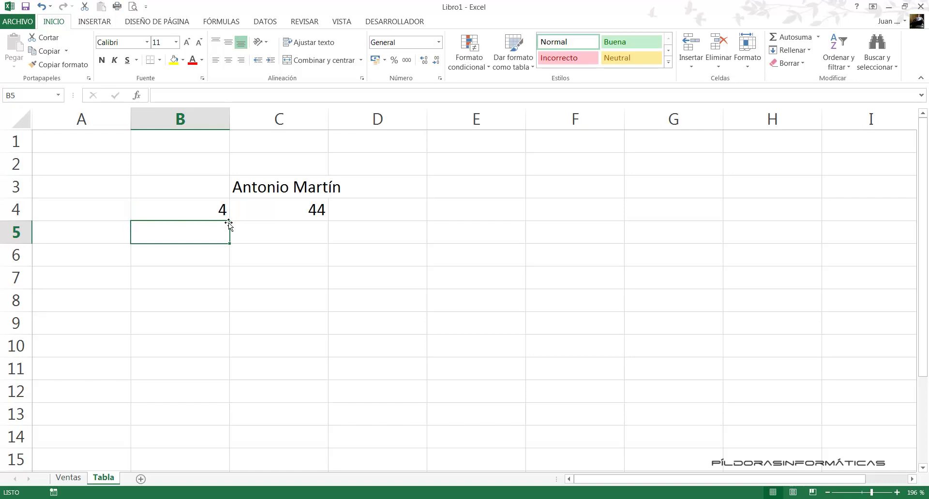
left_click(64, 480)
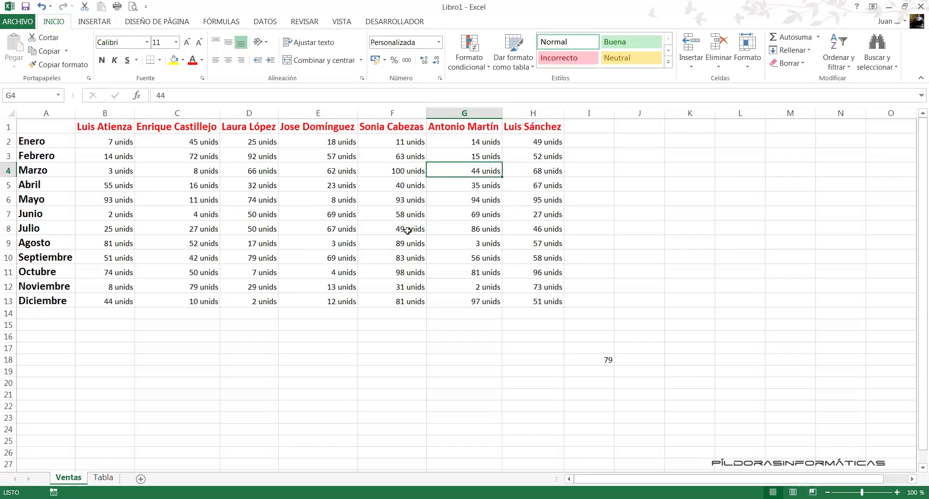